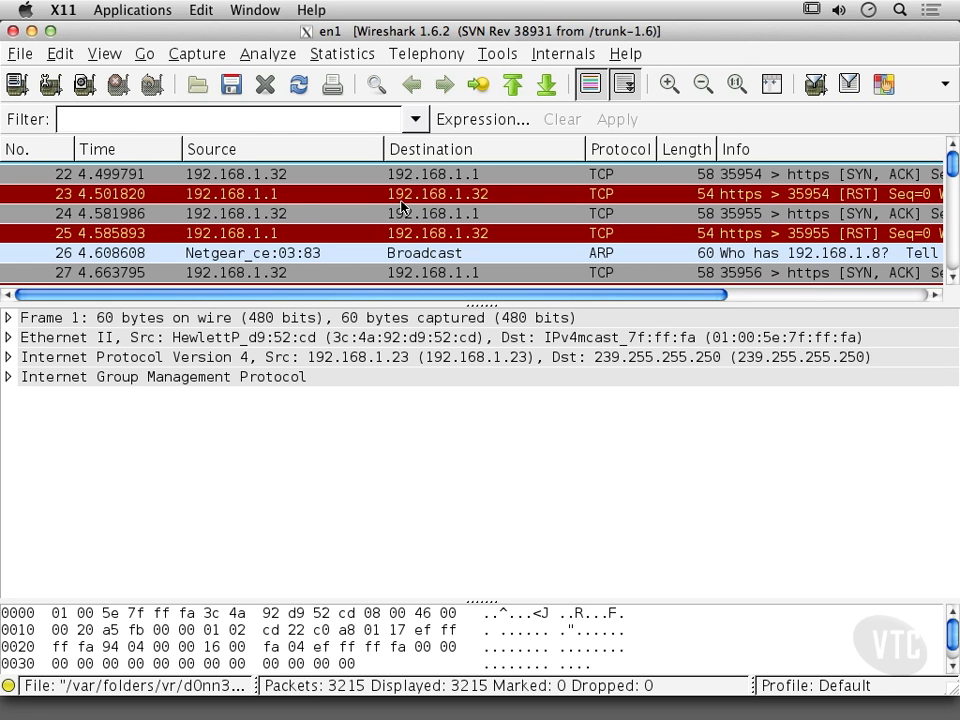
Inspect the SYN, ACK packets 22 and 24 sent from 192.168.1.32 to 192.168.1.1
left_click(229, 177)
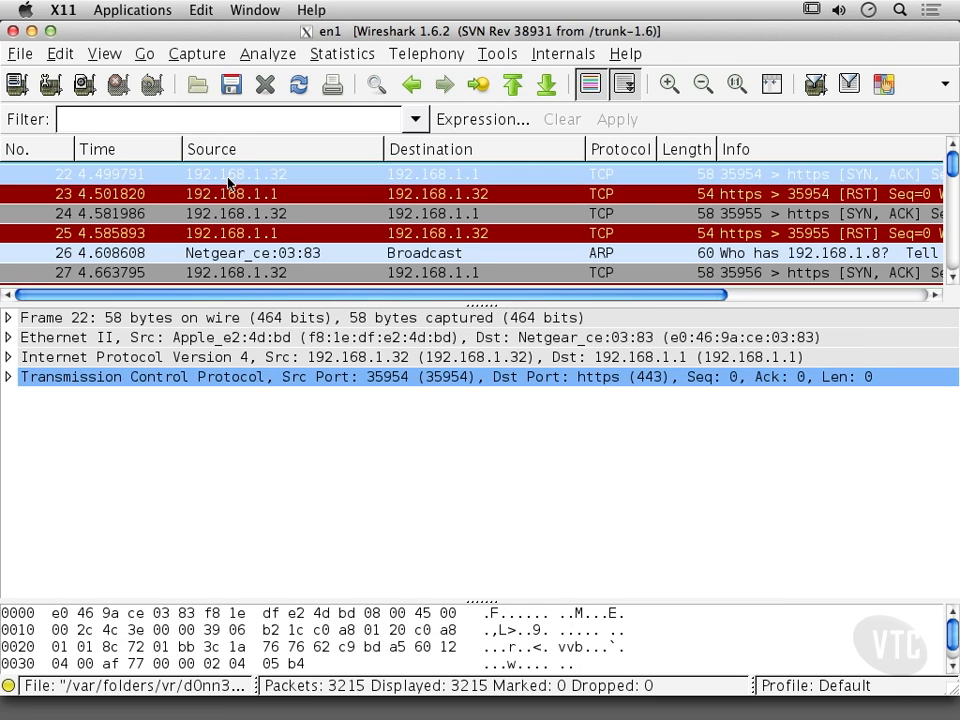
left_click(259, 211)
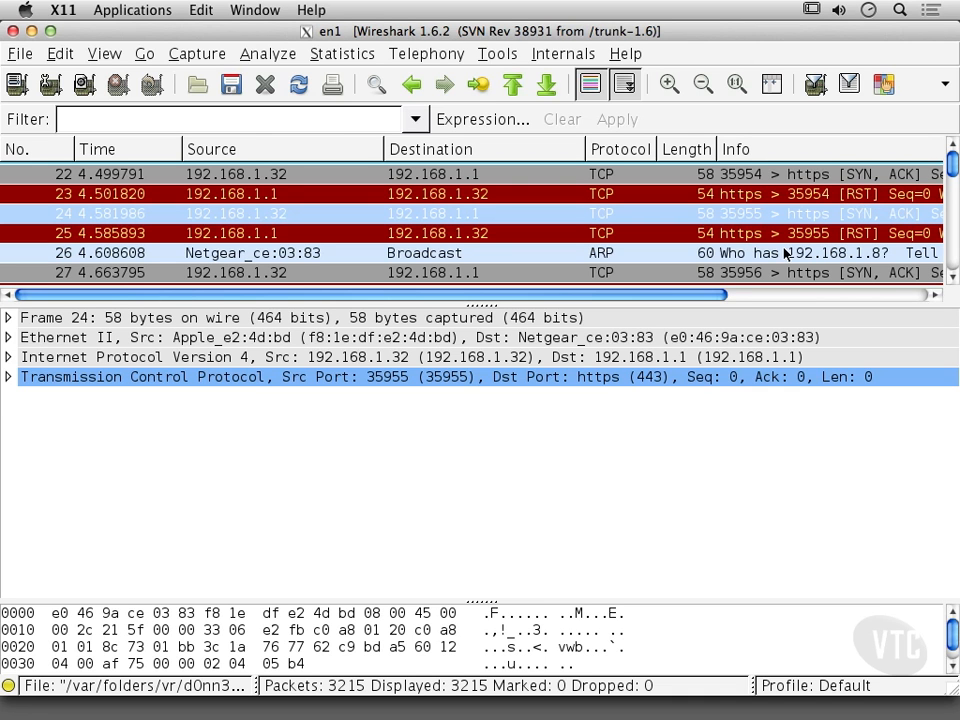
Select RST packet 28, expand its Internet Protocol Version 4 details and highlight the Total Length field
scroll(785, 253, "down", 5)
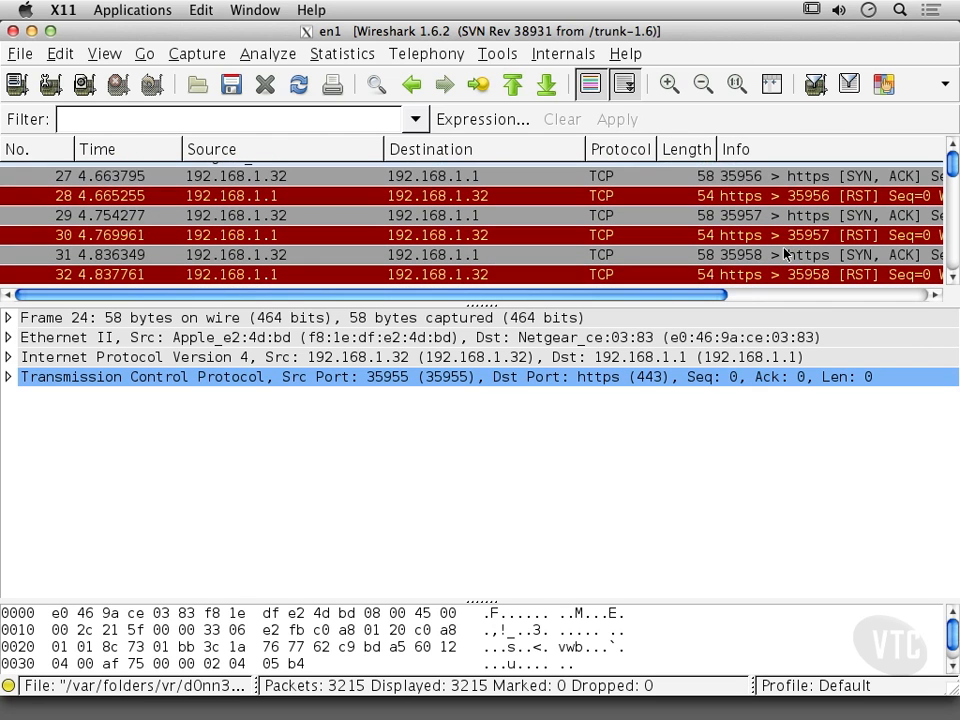
left_click(831, 195)
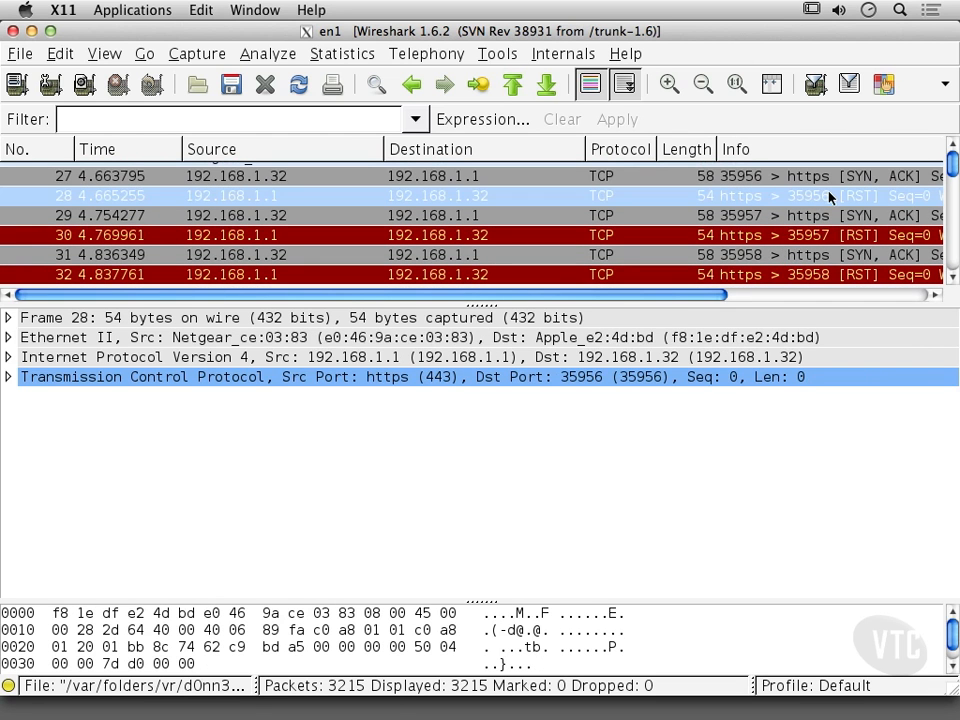
left_click(8, 358)
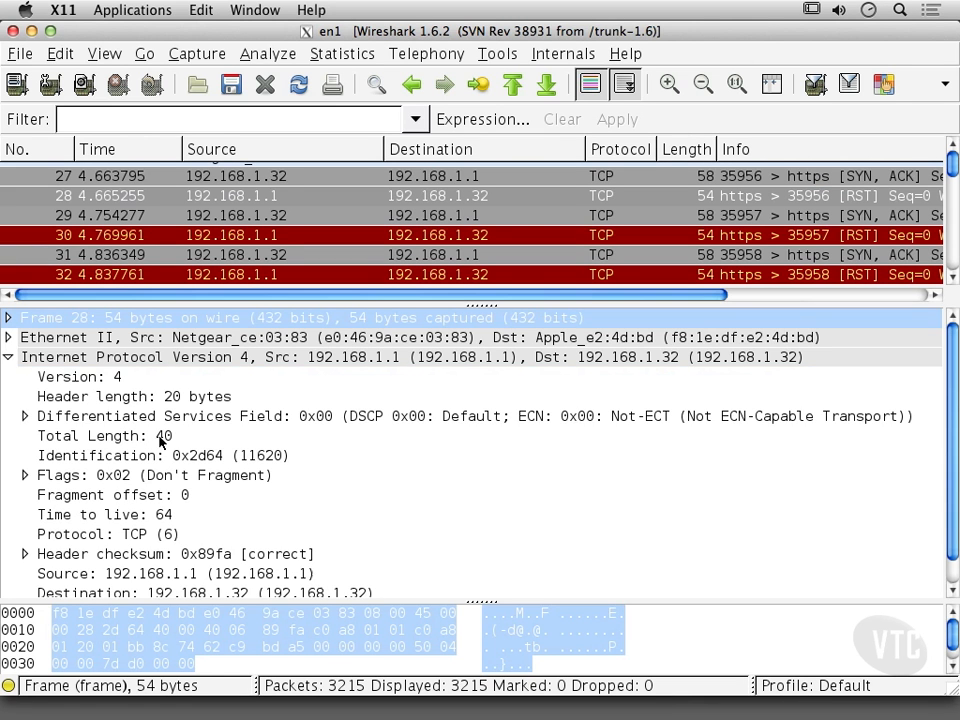
left_click(264, 459)
left_click(280, 436)
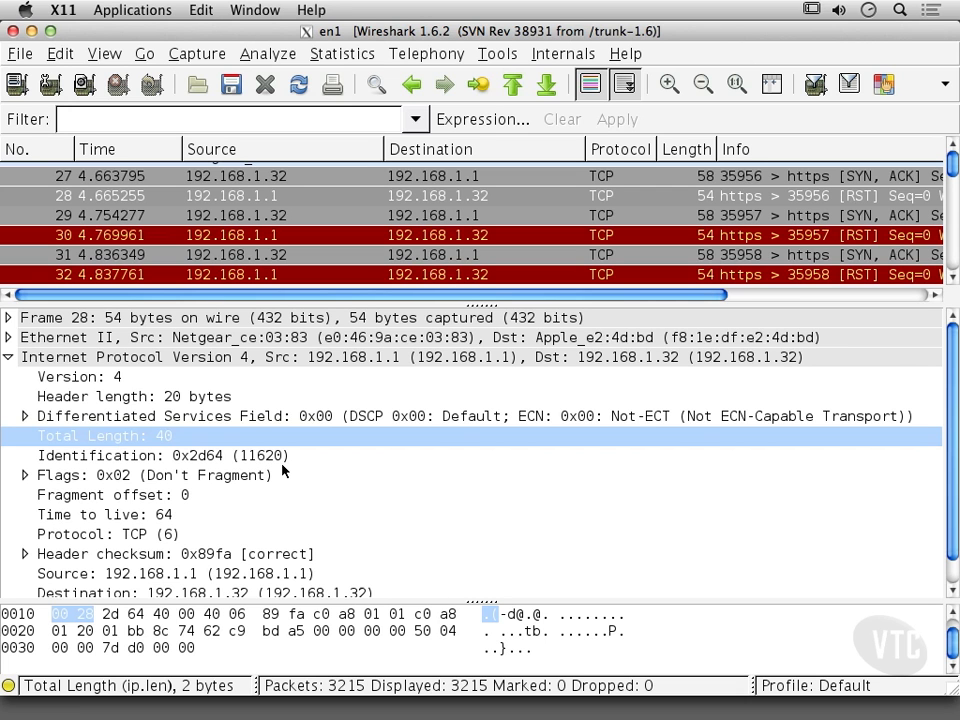
Inspect the IP header details of RST packets 30, 32 and 41 sent from 192.168.1.1 to 192.168.1.32
left_click(814, 236)
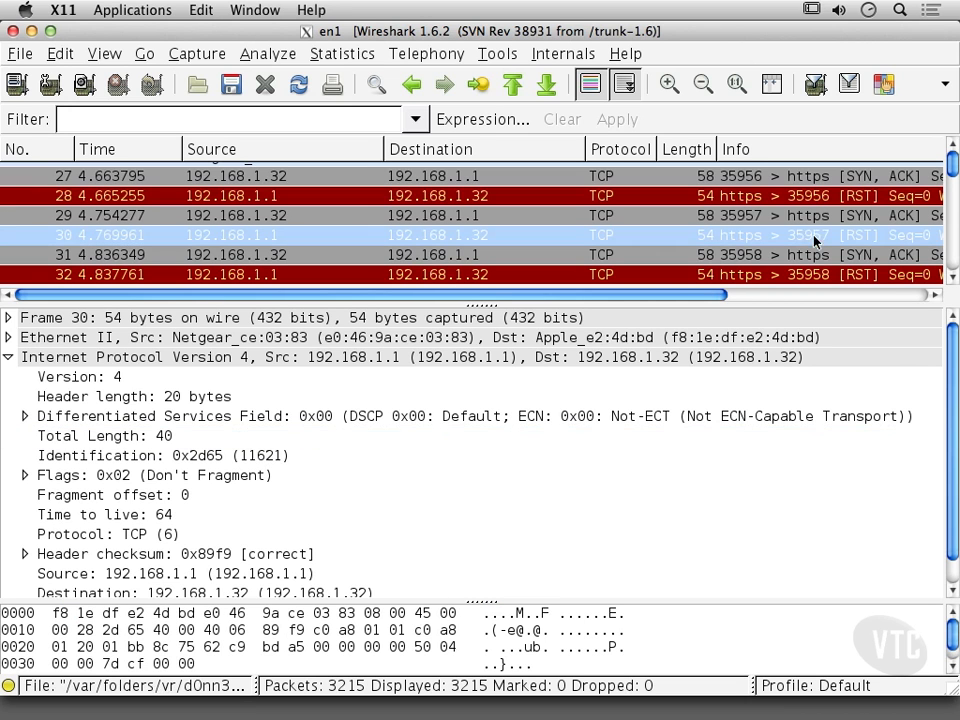
left_click(780, 275)
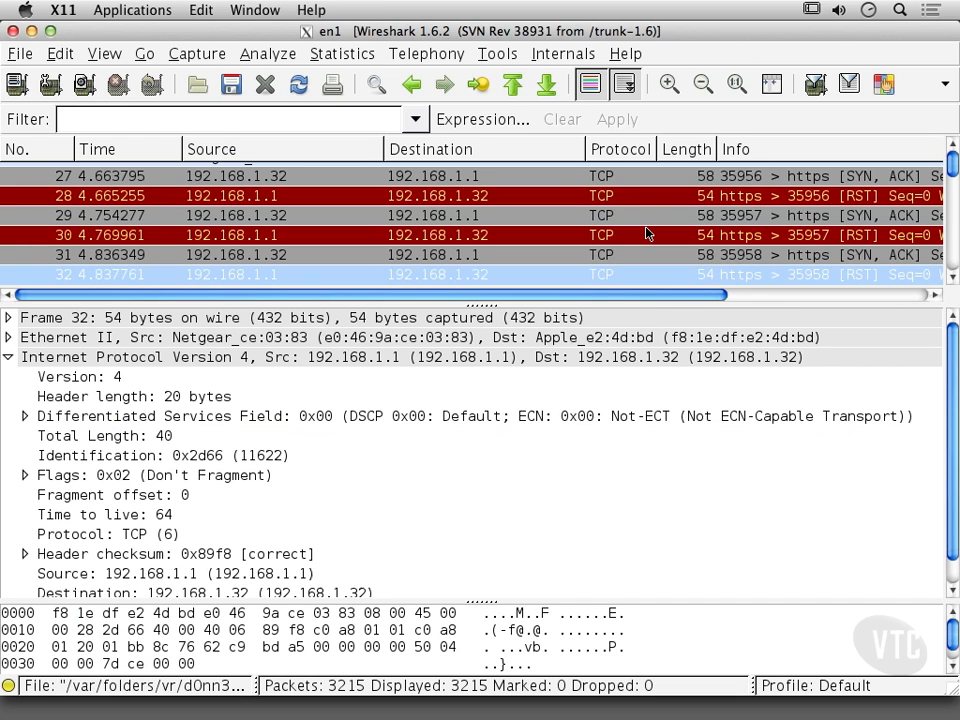
scroll(646, 234, "down", 1)
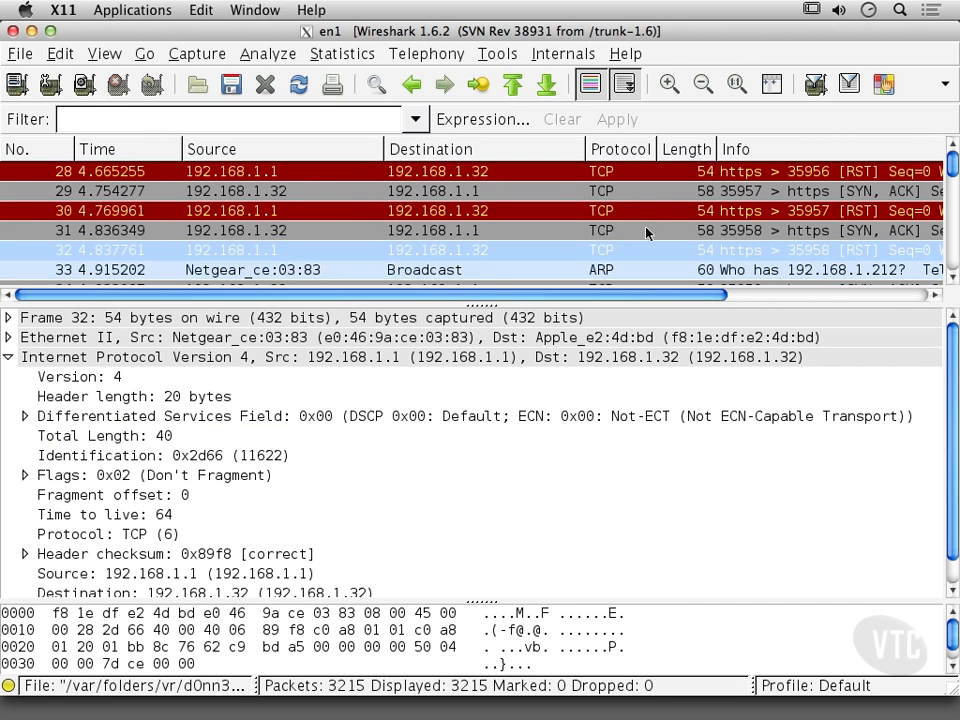
scroll(646, 234, "down", 4)
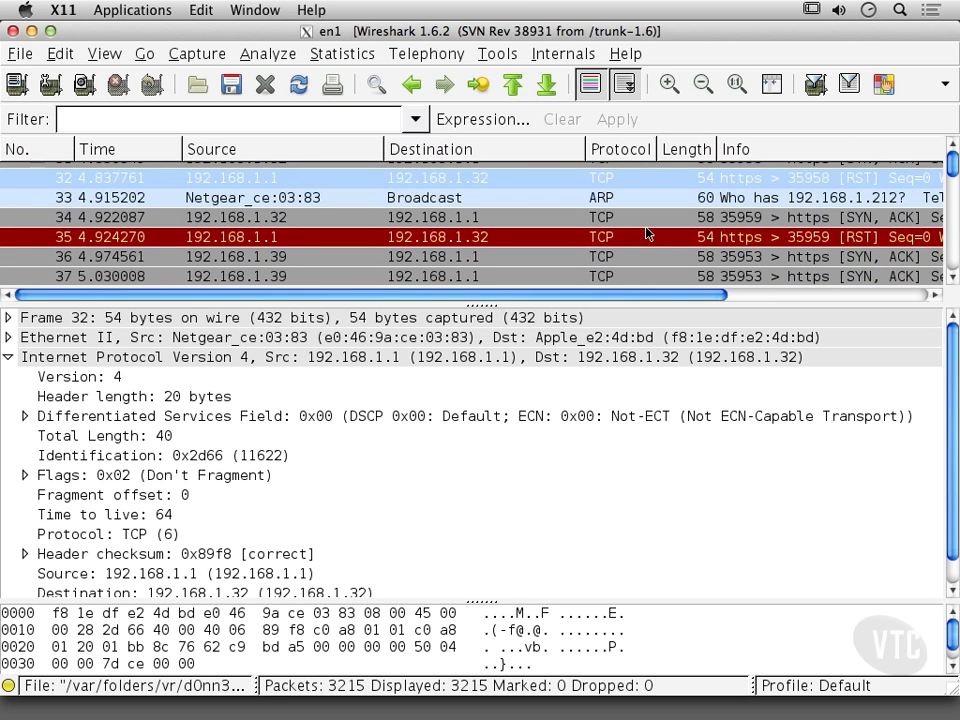
scroll(646, 234, "down", 1)
scroll(646, 234, "down", 5)
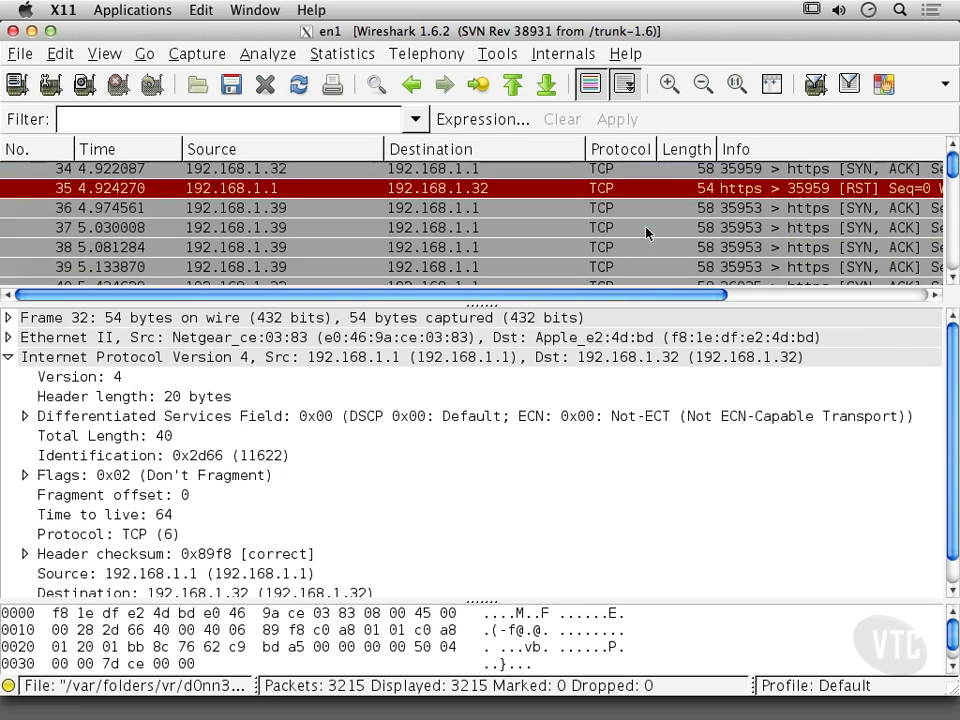
scroll(646, 234, "up", 3)
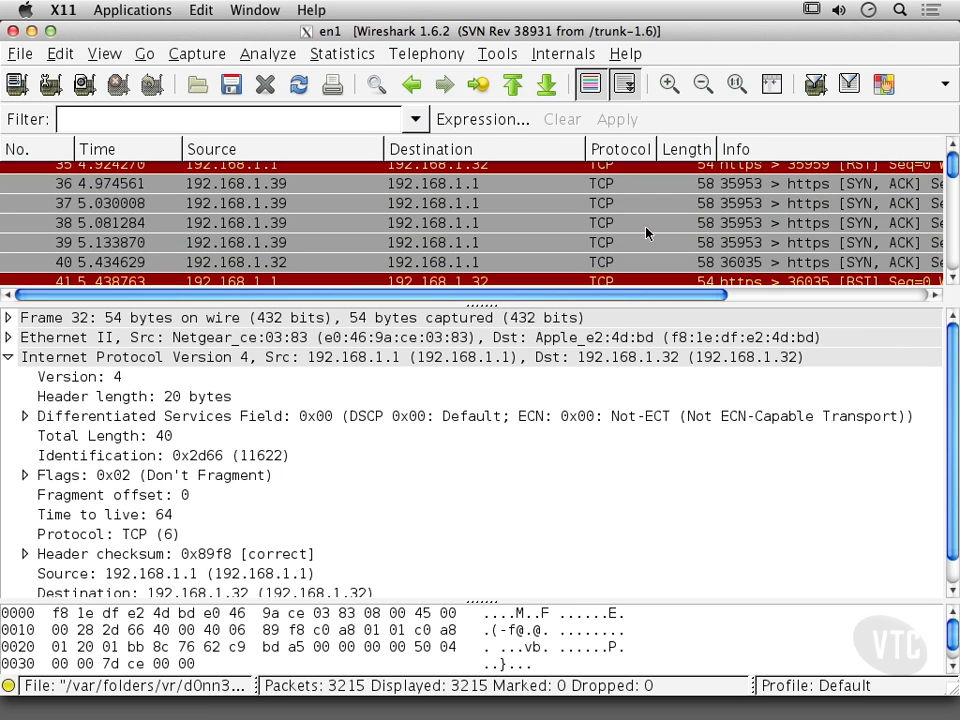
scroll(826, 238, "down", 3)
left_click(826, 238)
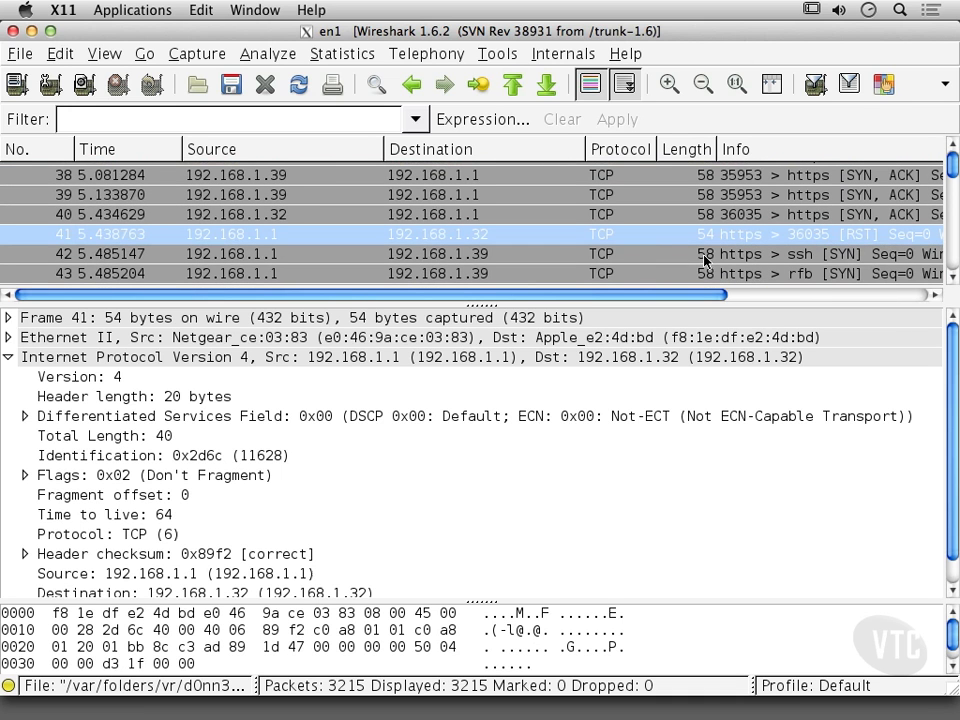
Compare SYN packet 71, addressed to 192.168.1.39, with SYN, ACK packet 72 and RST packet 73
scroll(668, 248, "down", 5)
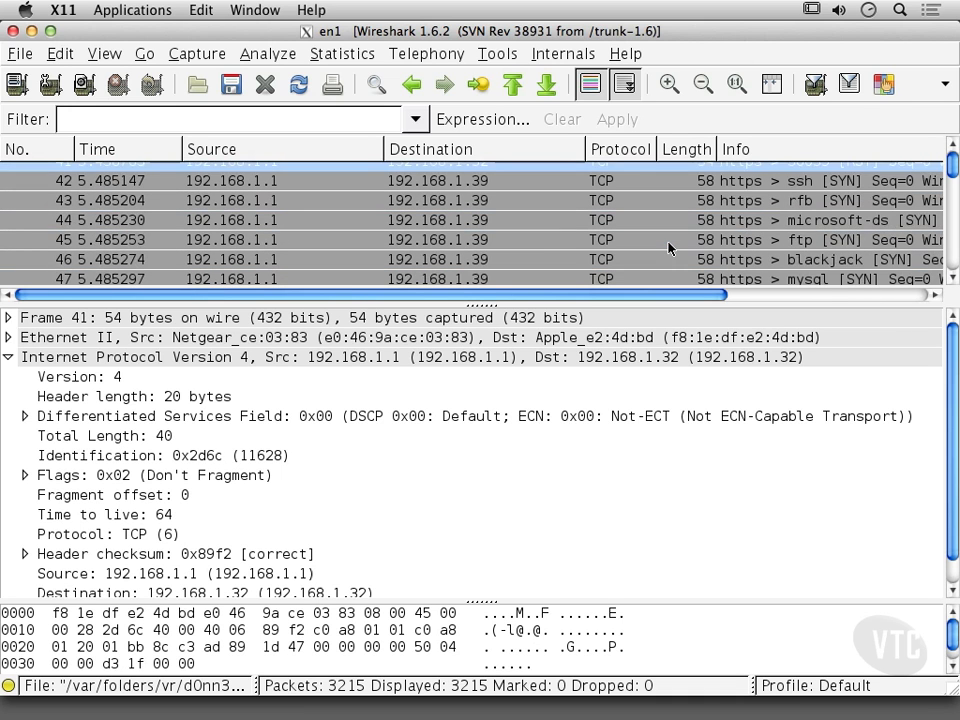
scroll(668, 248, "up", 1)
scroll(498, 190, "down", 3)
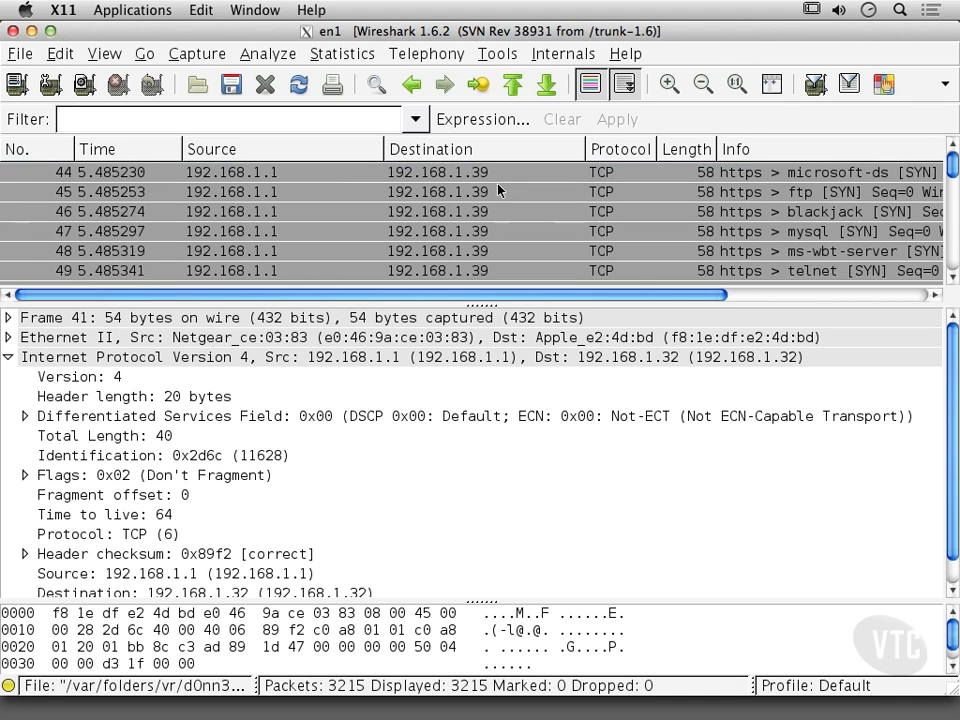
scroll(498, 190, "down", 3)
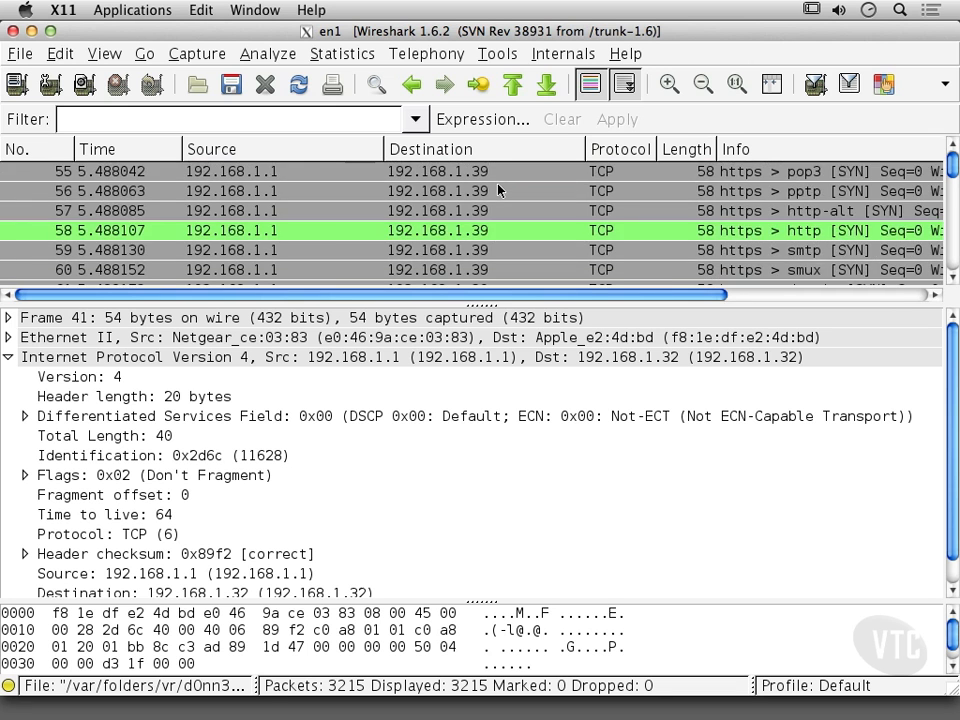
scroll(498, 190, "down", 3)
scroll(498, 190, "down", 3)
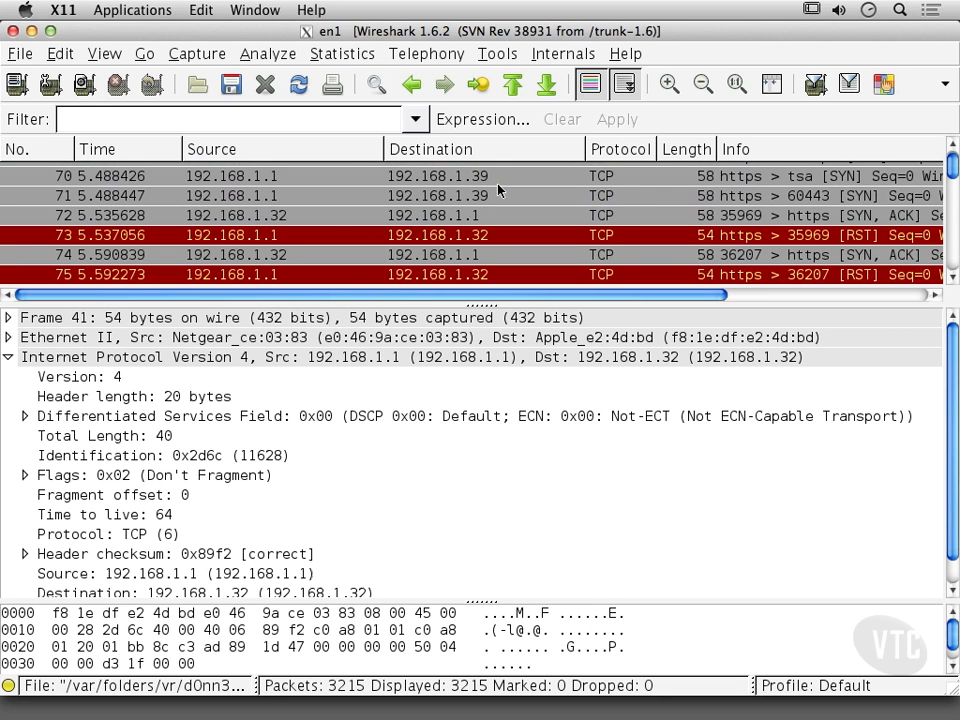
left_click(369, 218)
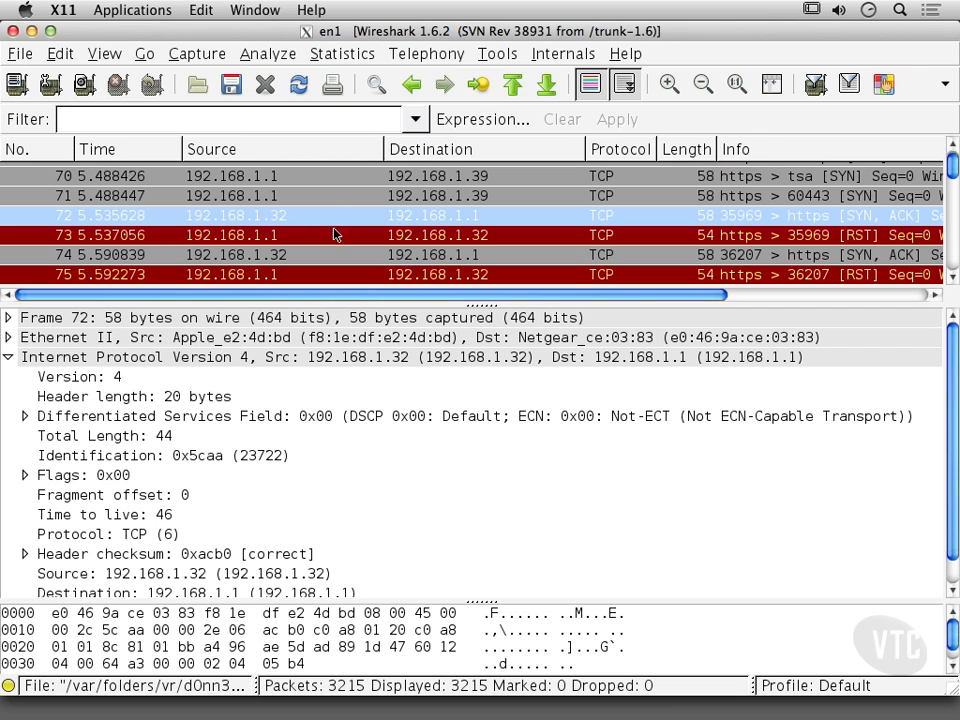
left_click(332, 199)
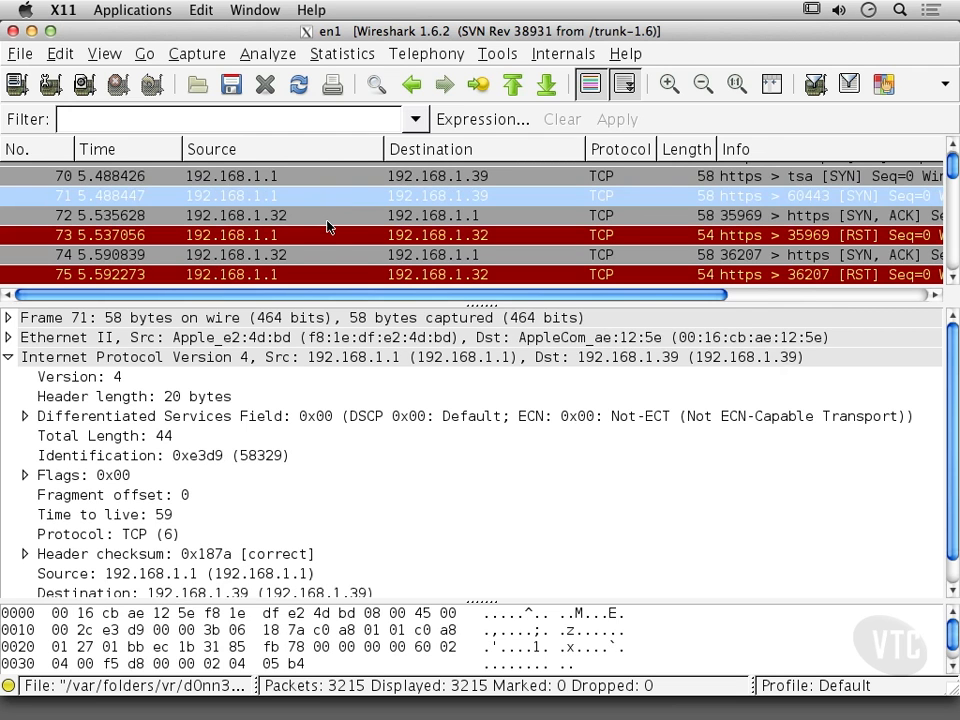
left_click(327, 220)
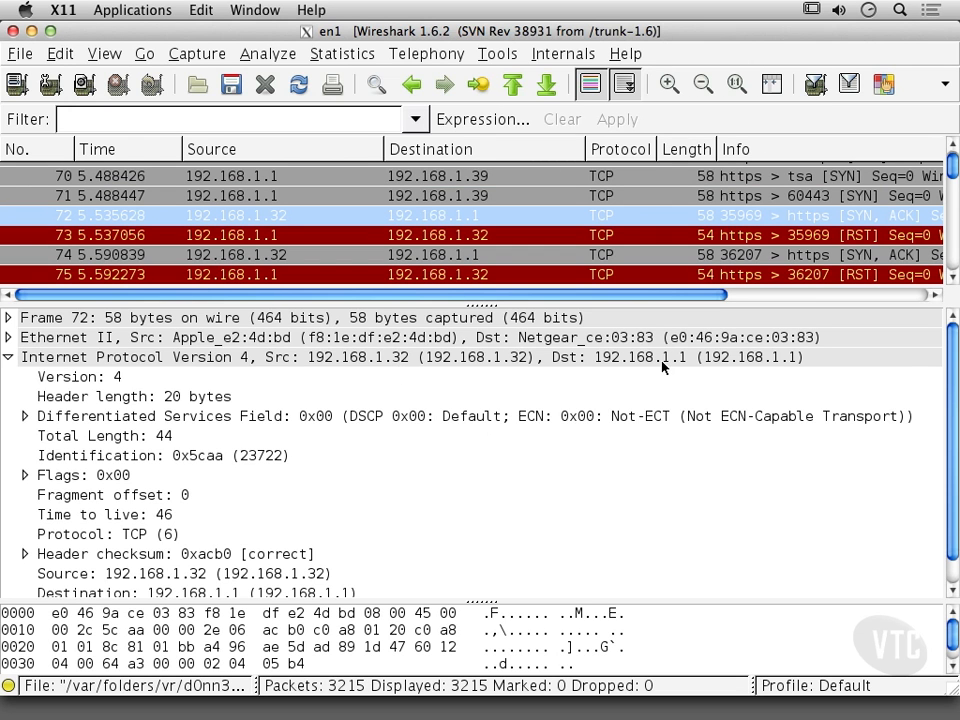
left_click(589, 236)
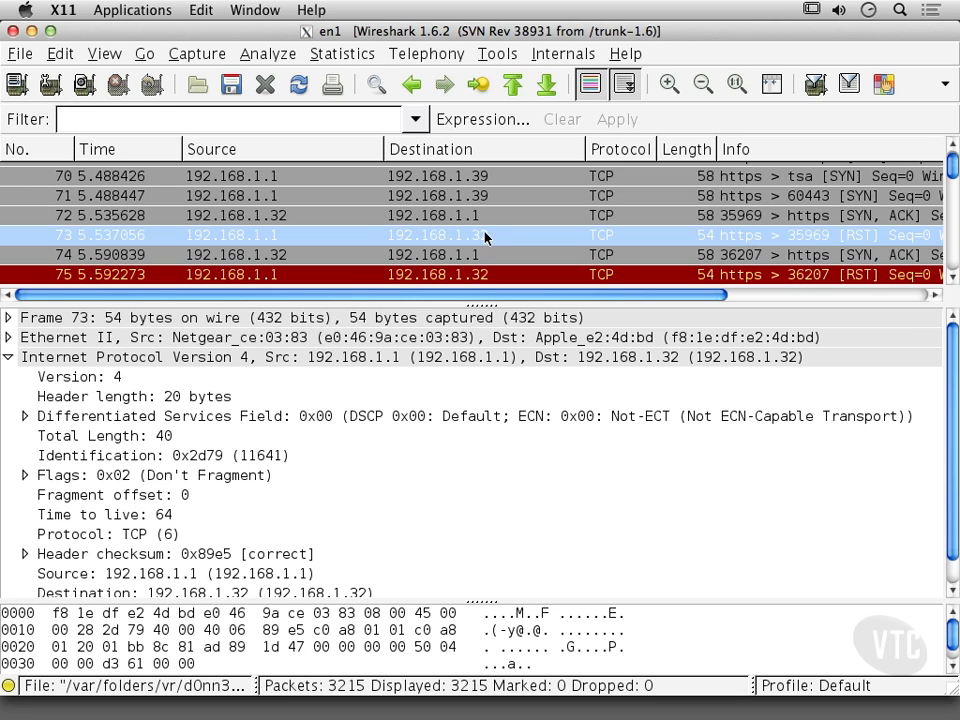
Examine the traffic following packet 73 through to the last packet of the capture
scroll(485, 236, "down", 5)
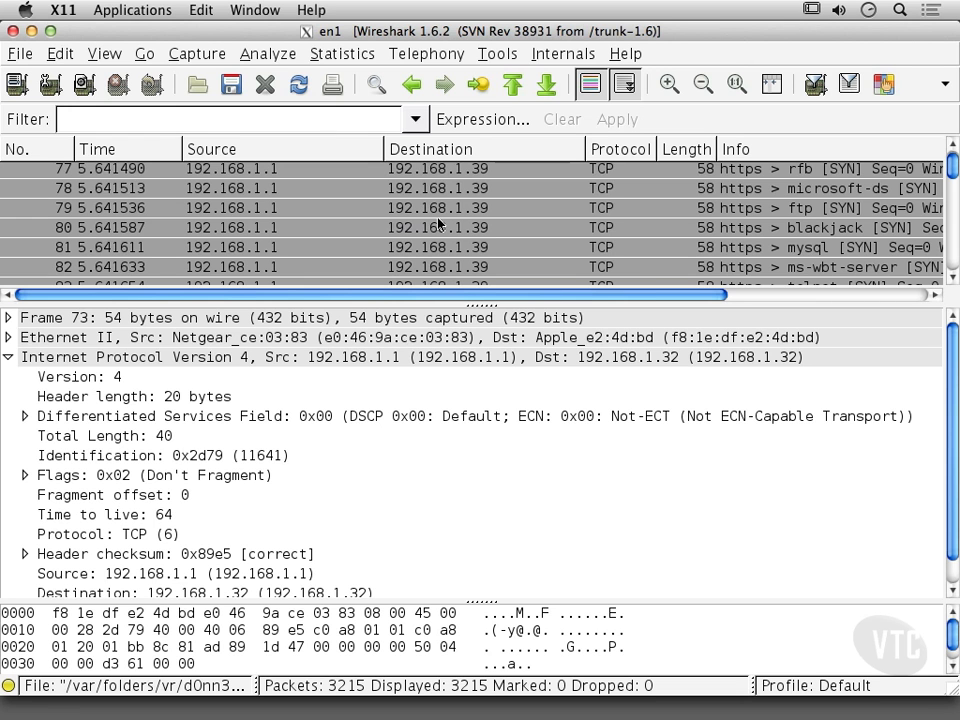
scroll(438, 224, "down", 5)
scroll(438, 224, "down", 4)
scroll(438, 224, "down", 1)
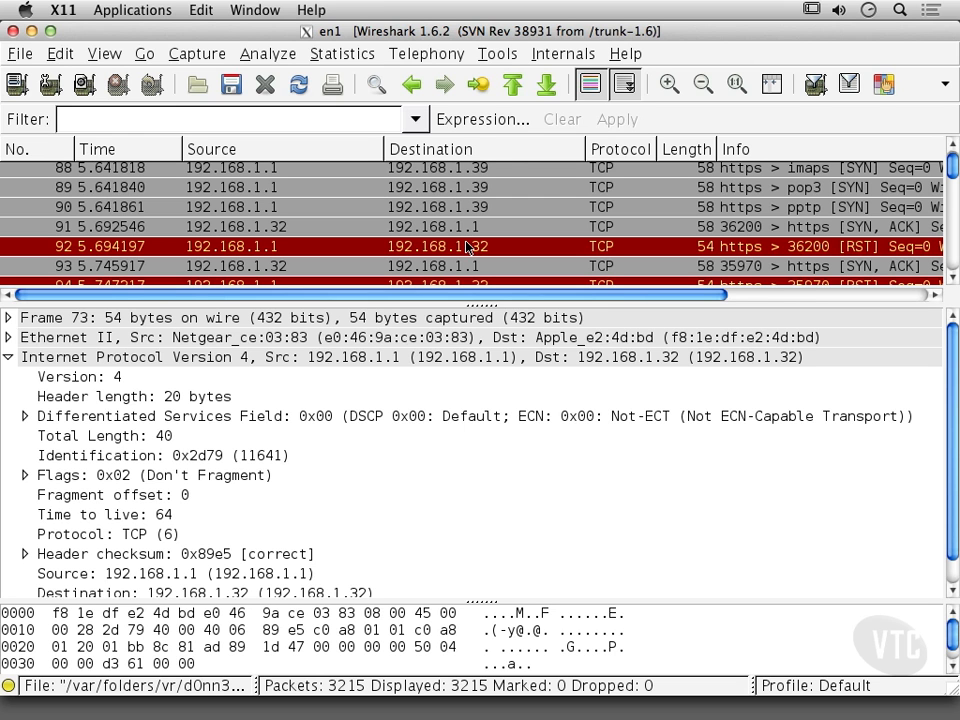
scroll(466, 247, "down", 9)
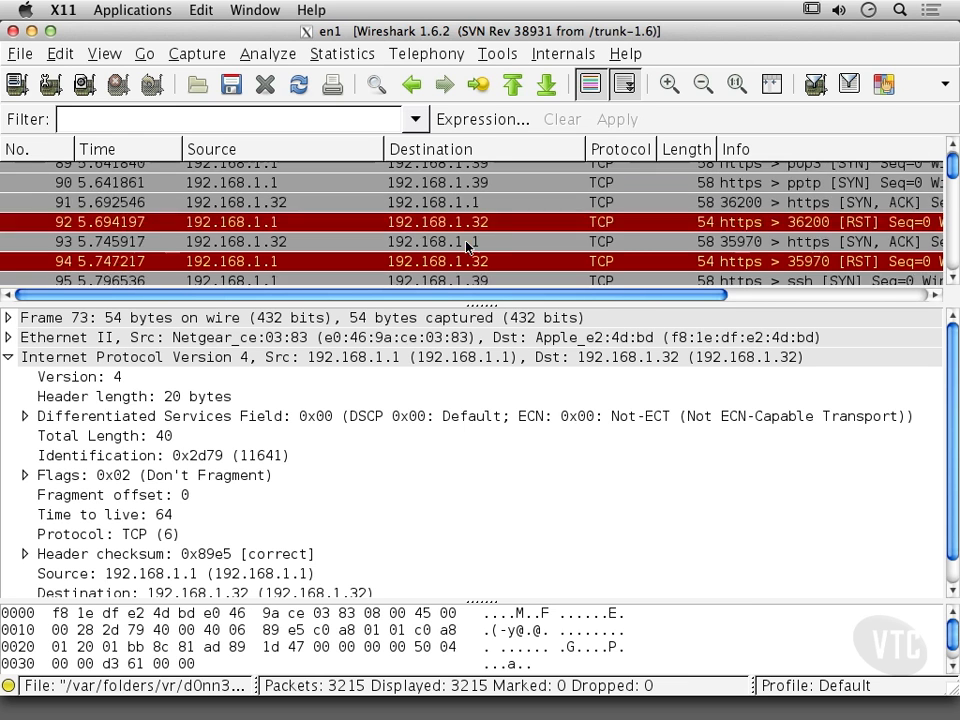
scroll(466, 247, "down", 20)
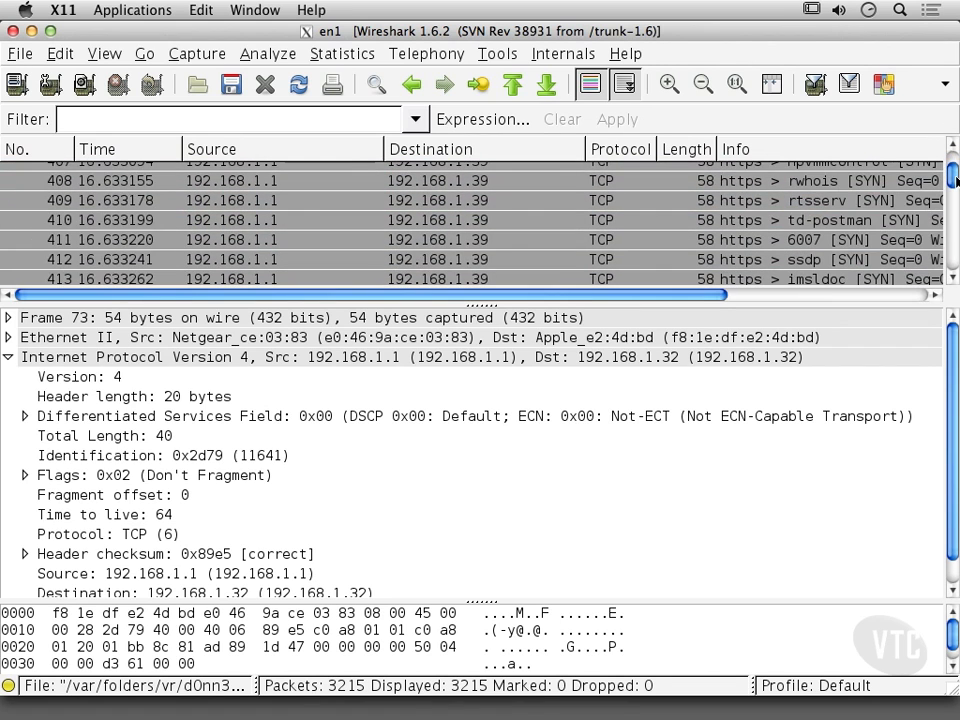
left_click_drag(956, 180, 955, 258)
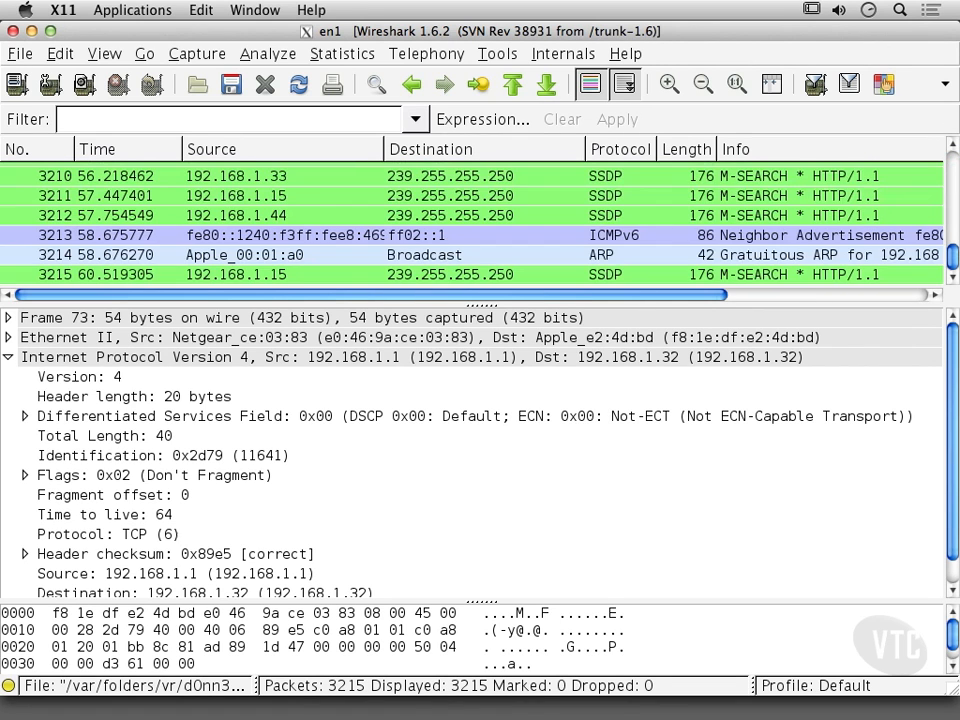
Select the HTTP 404 Not Found packet 3172 from 65.254.248.195 and expand its Hypertext Transfer Protocol details
left_click(955, 180)
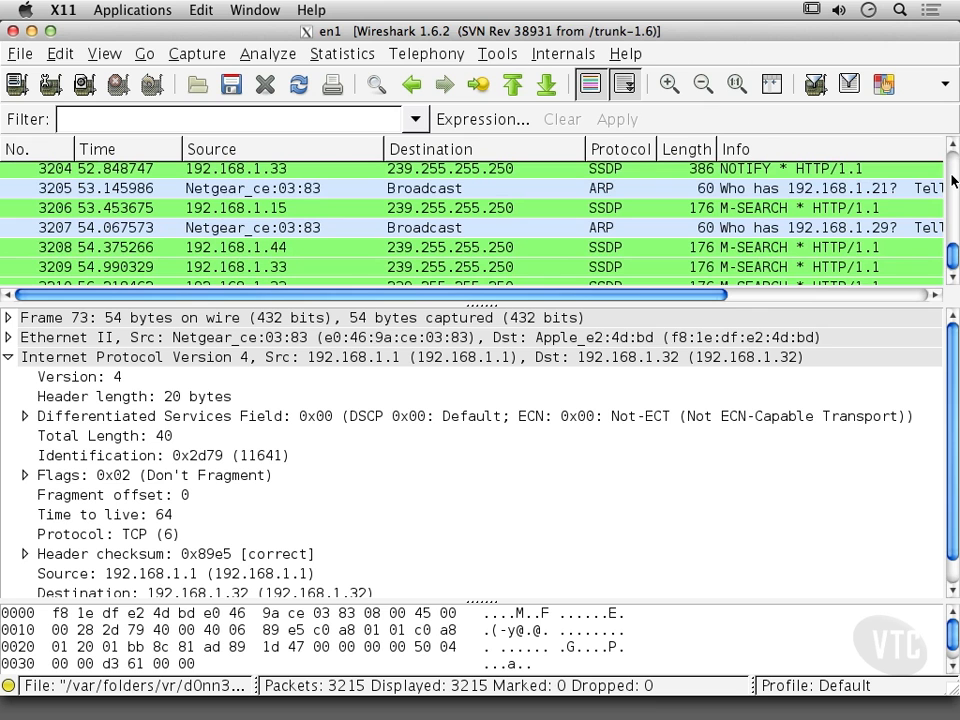
left_click(955, 180)
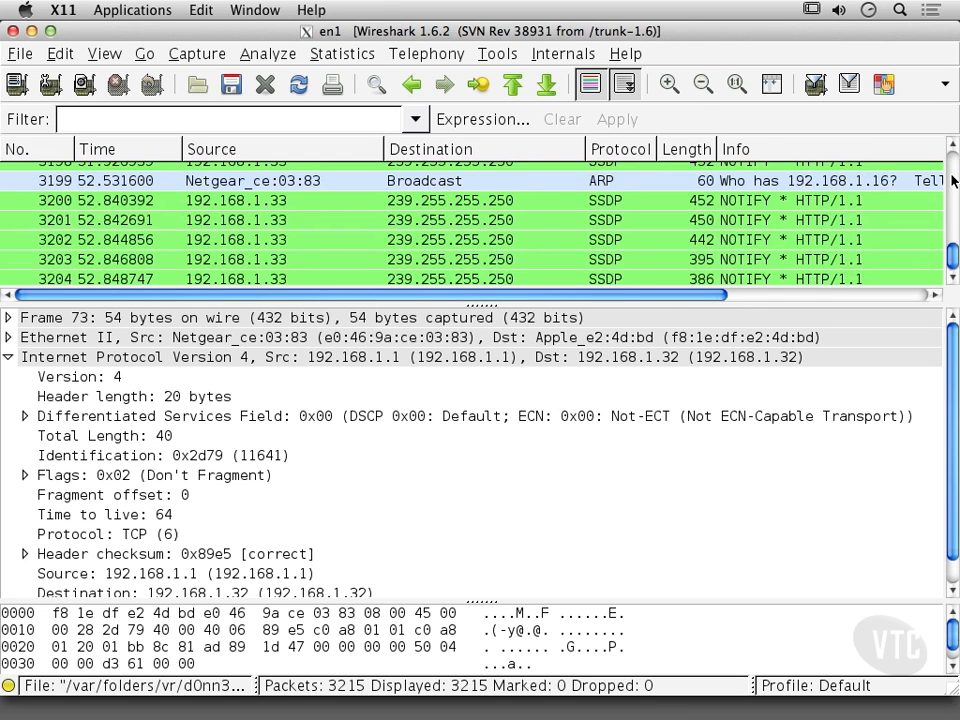
left_click(955, 180)
left_click(955, 180)
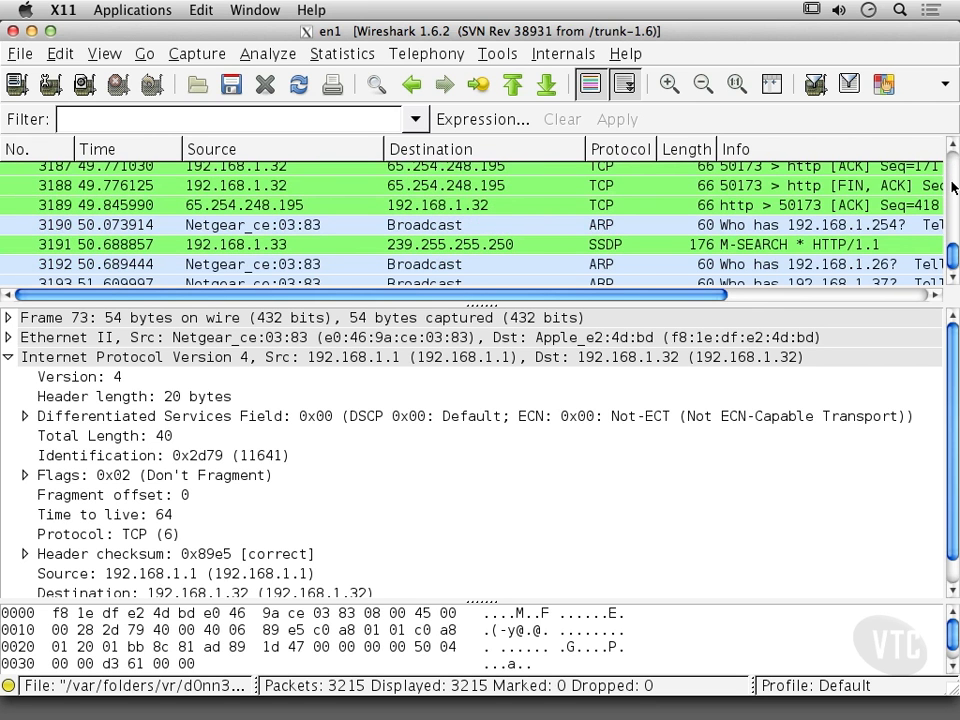
scroll(655, 266, "up", 2)
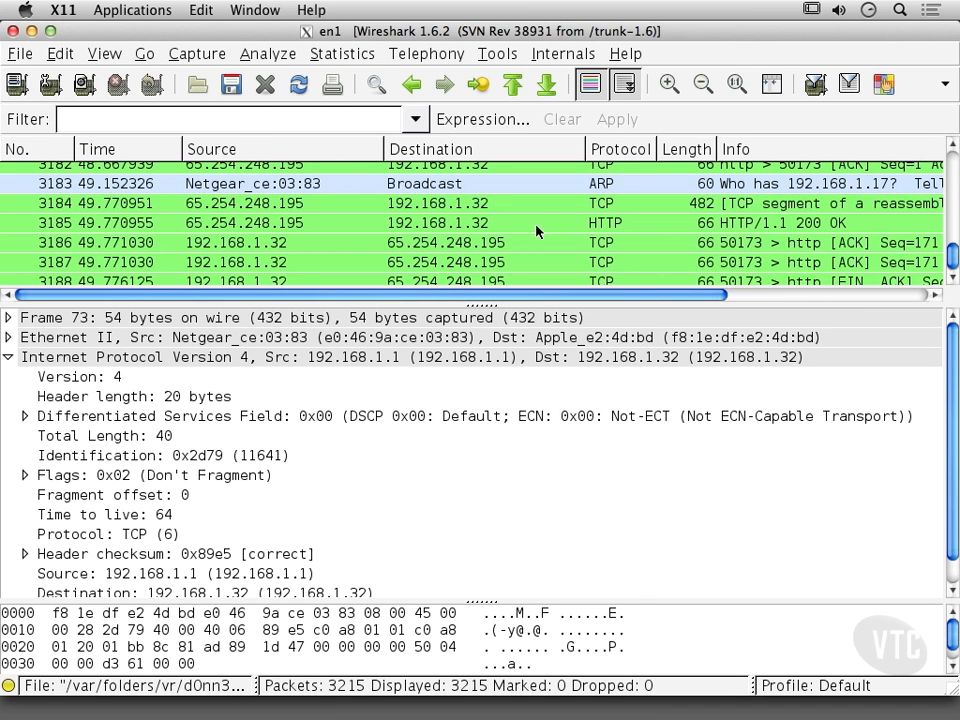
scroll(536, 231, "up", 5)
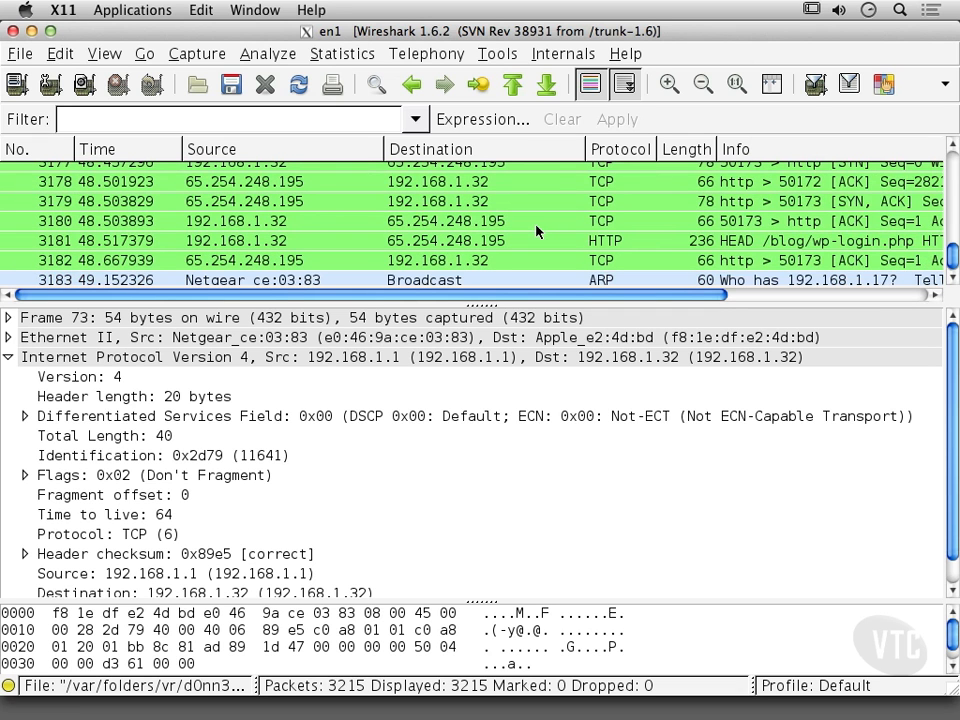
scroll(536, 231, "up", 3)
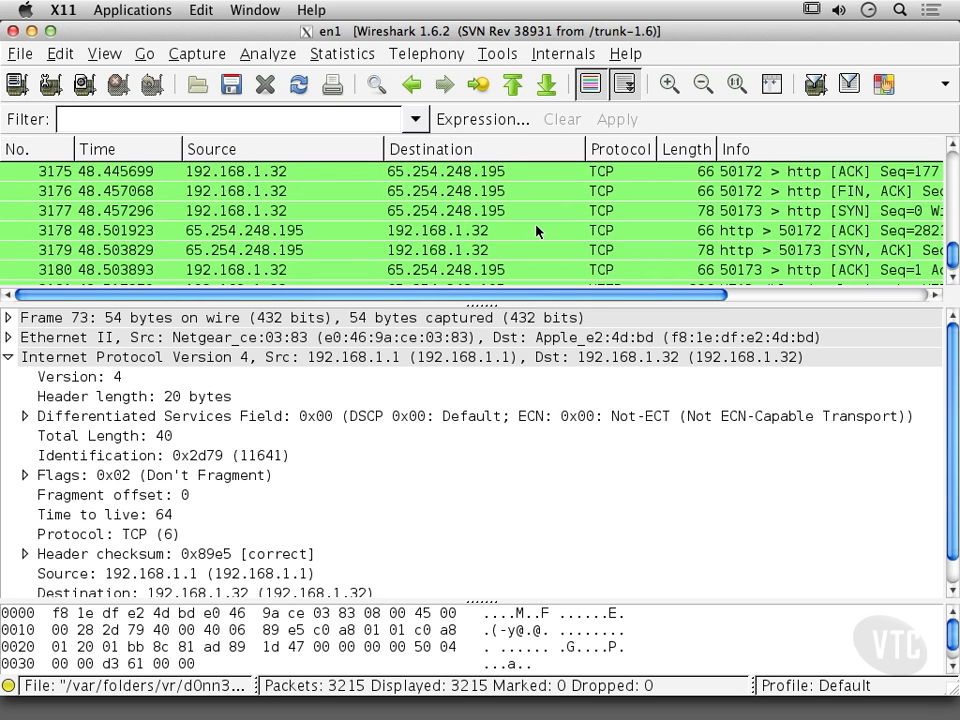
scroll(536, 231, "up", 5)
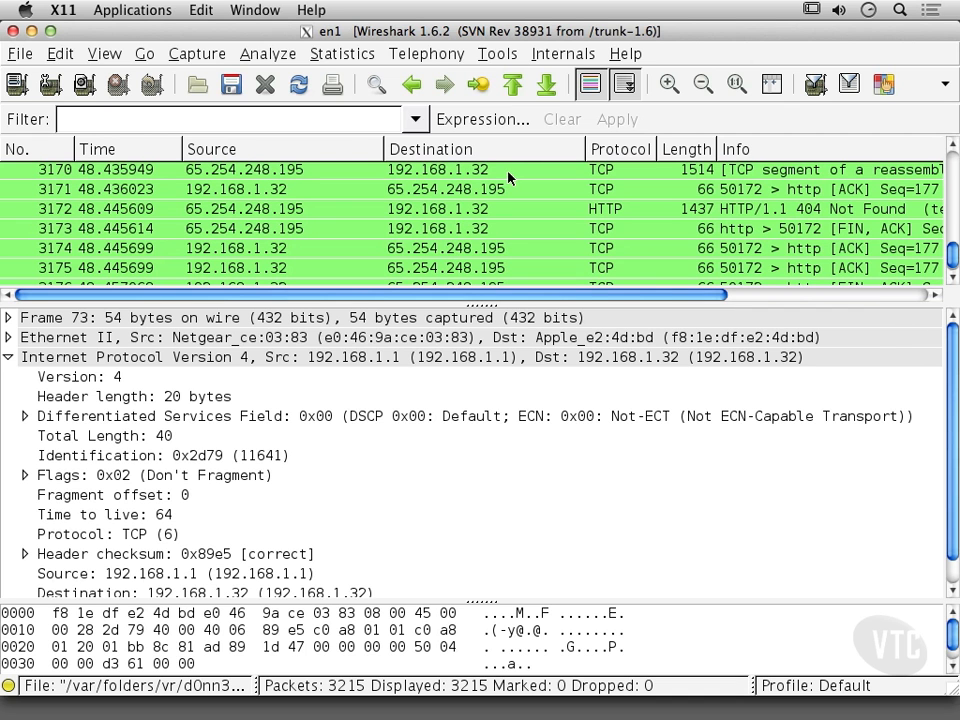
left_click(505, 208)
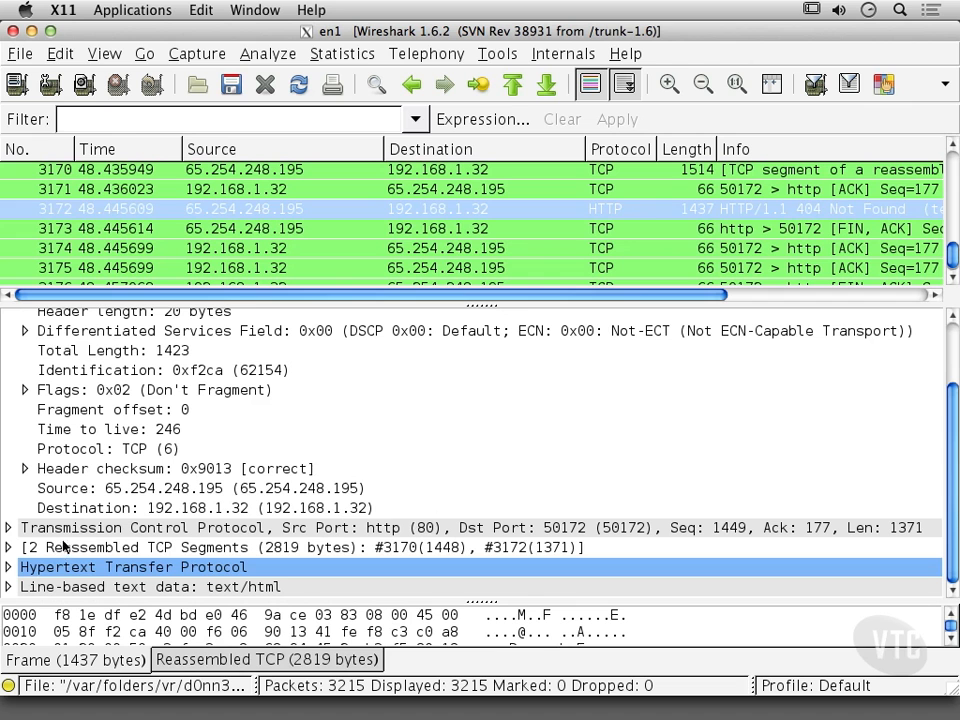
left_click(8, 566)
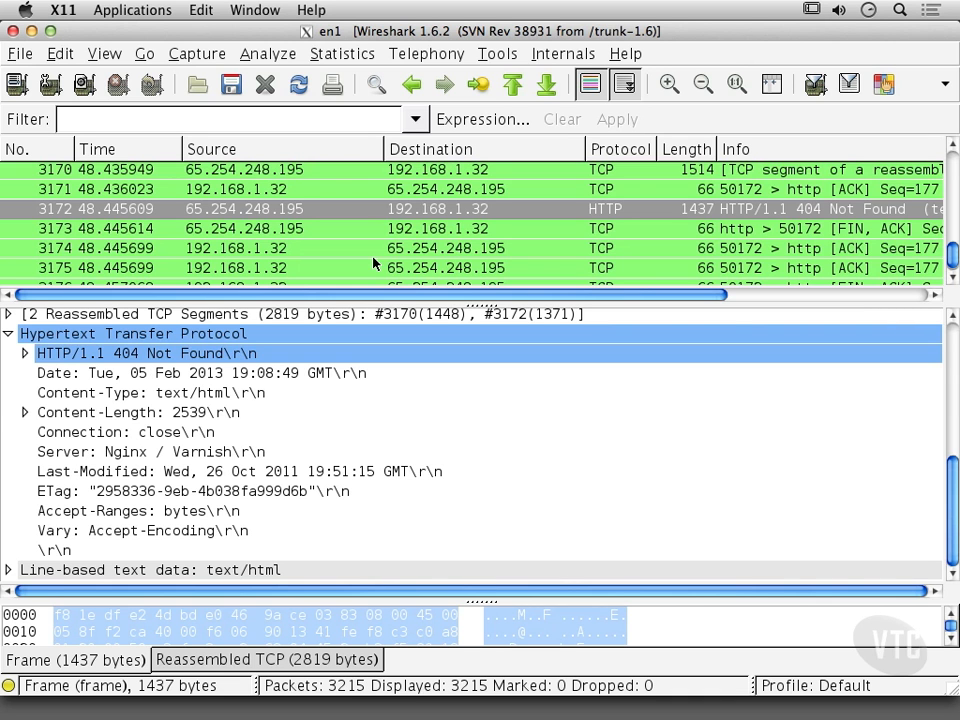
Inspect the HTTP details of HEAD request packet 3181 for /blog/wp-login.php and its HTTP 200 OK response, packet 3185
scroll(373, 263, "down", 3)
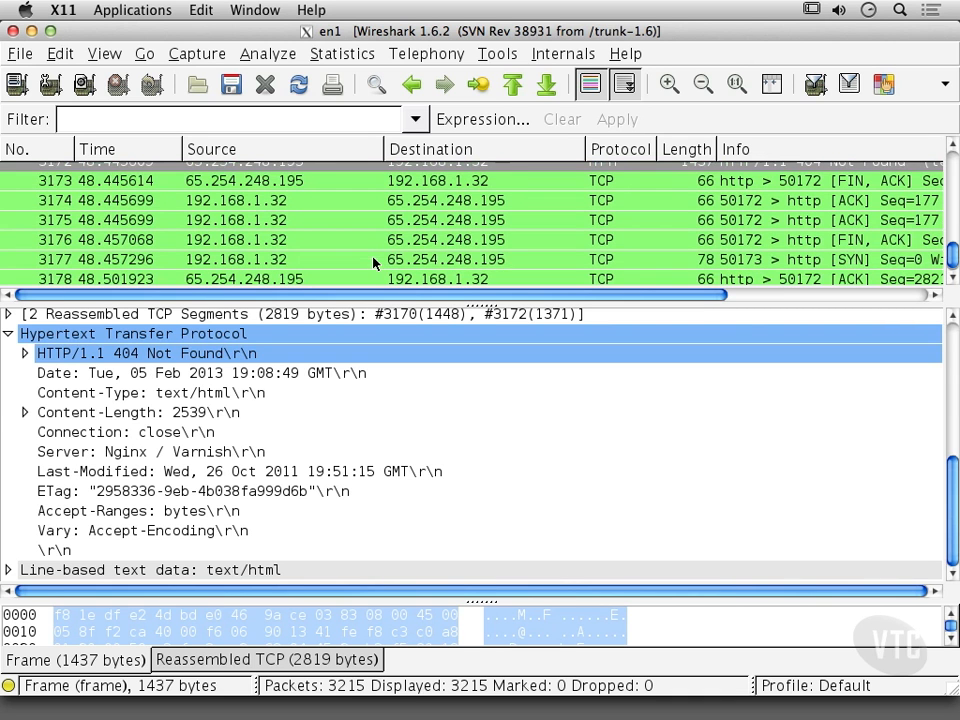
scroll(373, 263, "down", 5)
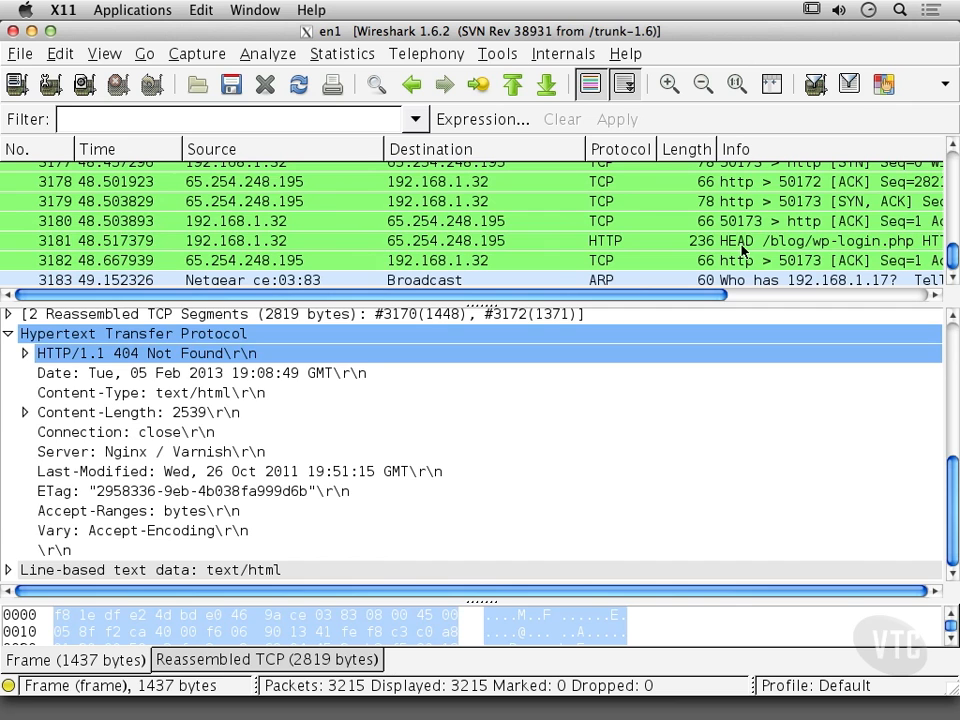
left_click(743, 250)
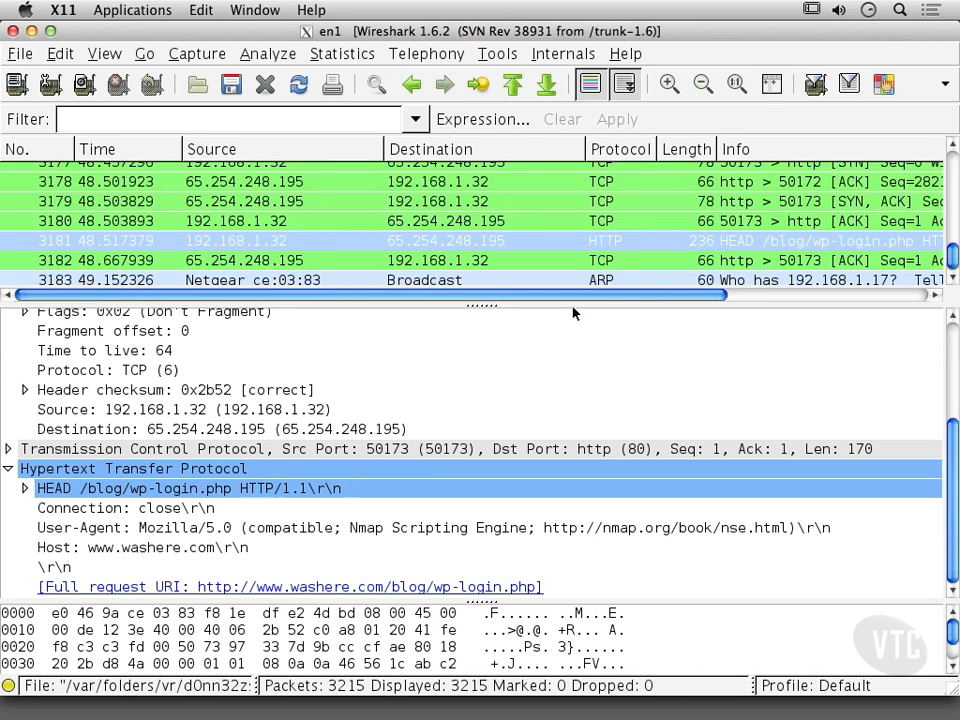
scroll(615, 242, "down", 2)
left_click(733, 250)
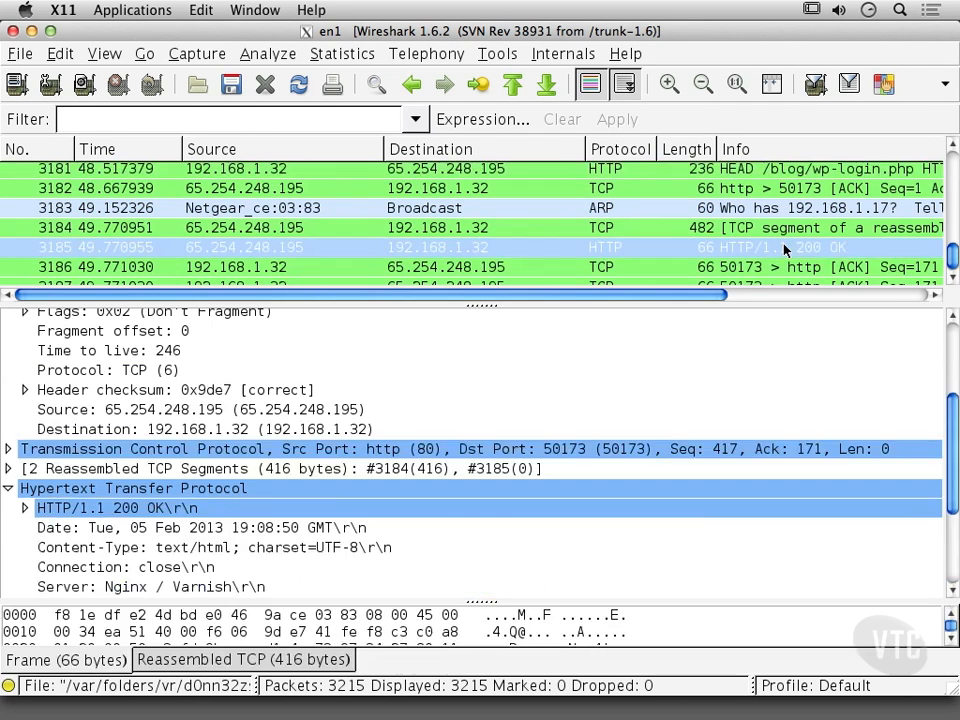
Inspect SYN packet 3161 from 192.168.1.32 to 65.254.248.195 and review the packets following it up to the HTTP 404 response
scroll(449, 190, "up", 7)
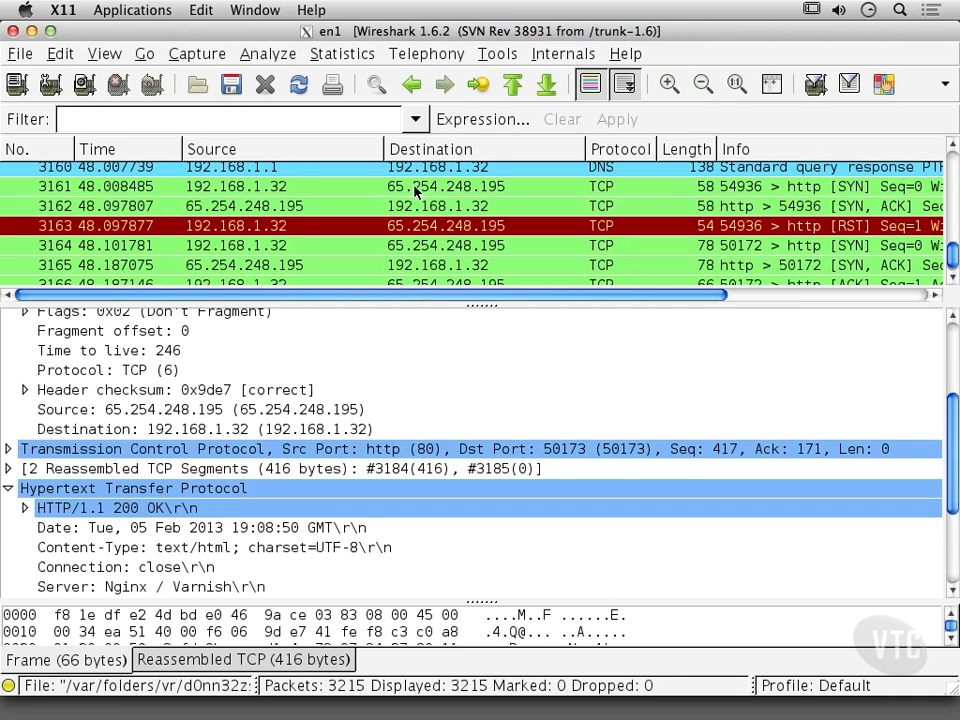
left_click(415, 188)
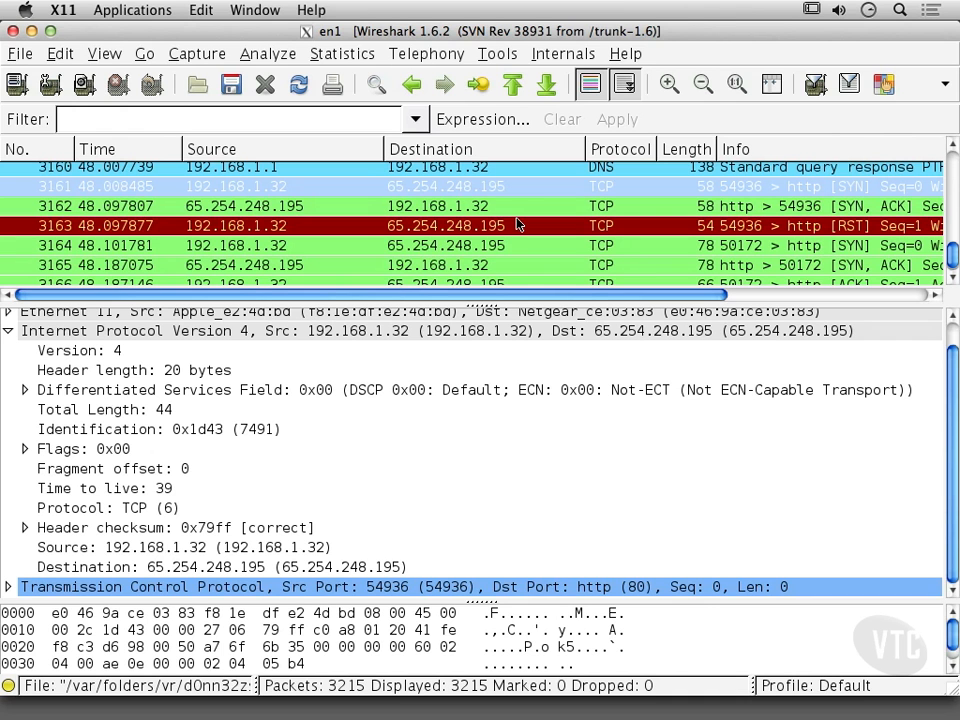
scroll(517, 224, "down", 5)
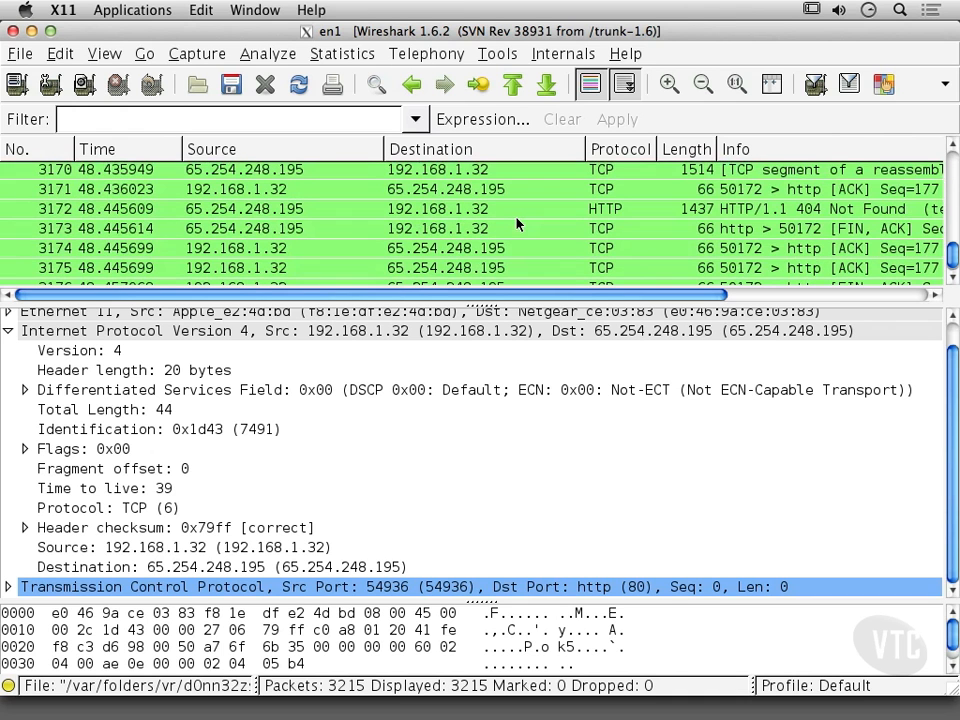